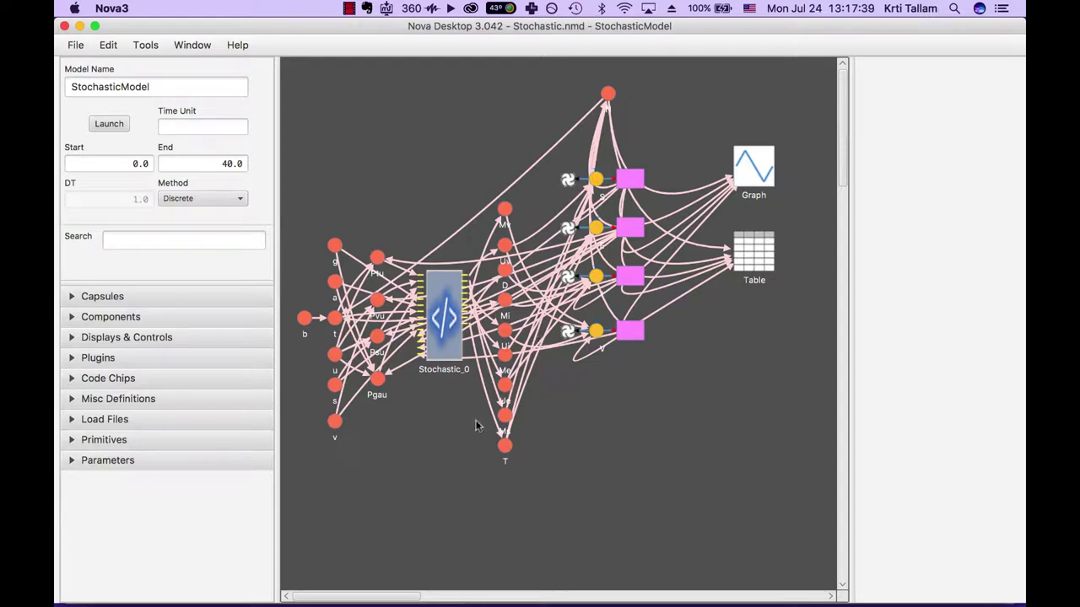
left_click(596, 180)
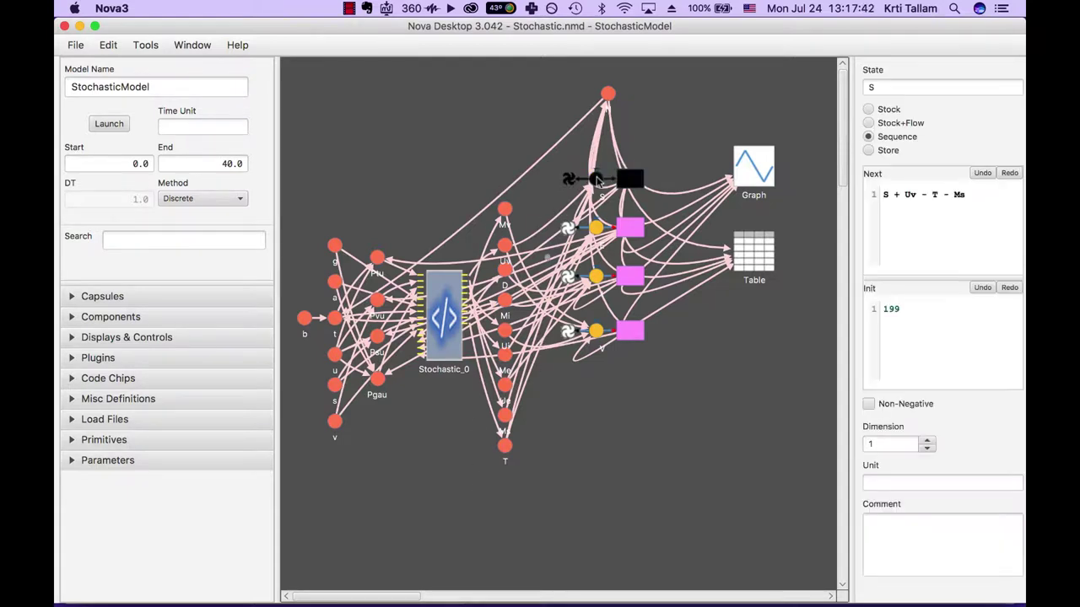
left_click(597, 228)
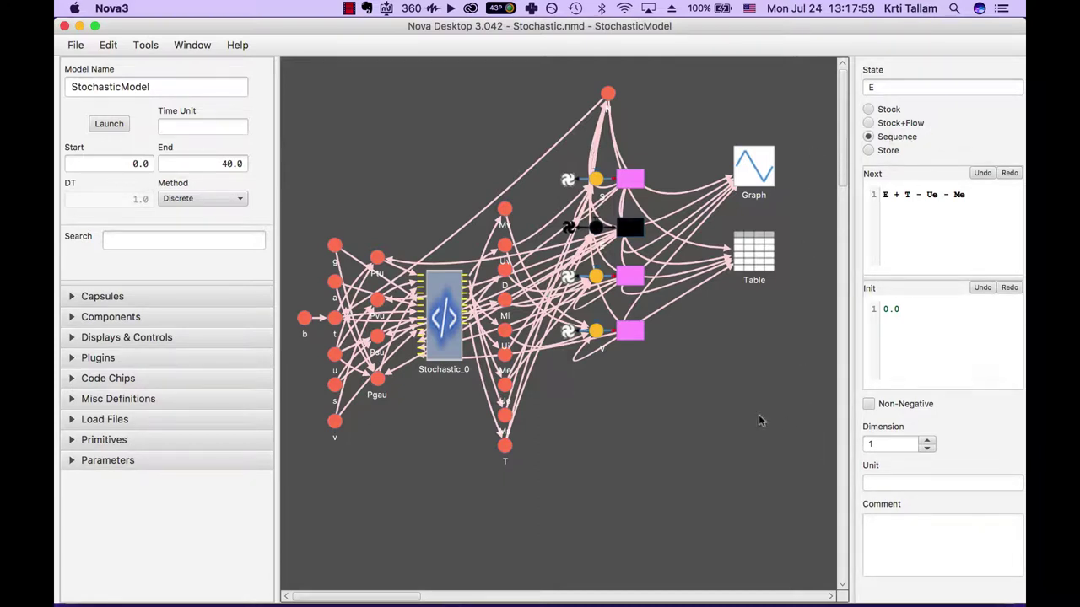
left_click(710, 408)
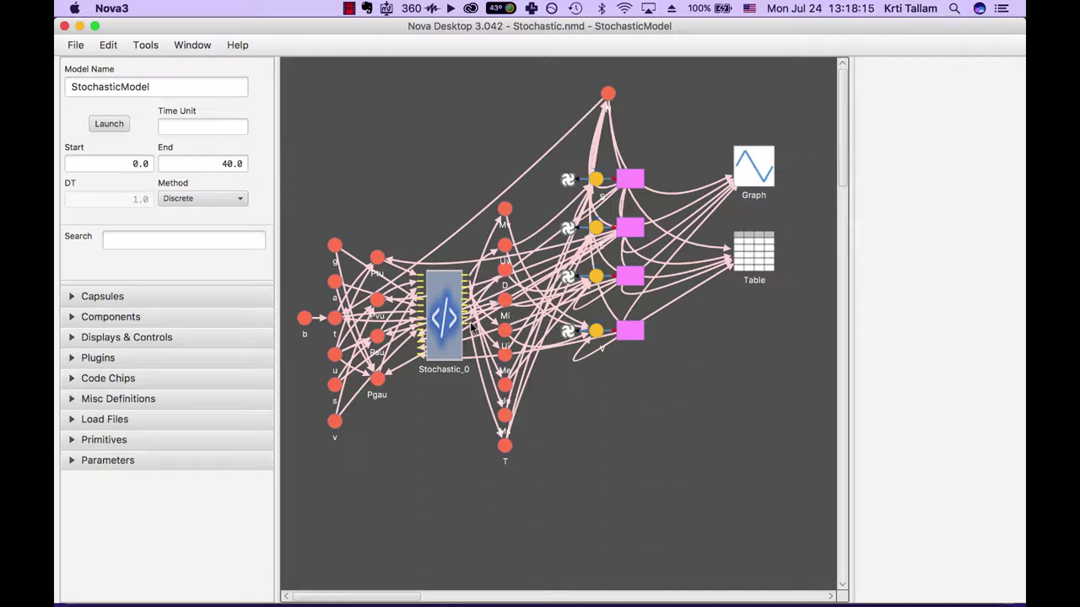
Step: Check the Stochastic_0 chip, expand the Code Chips library, and select Stochastic
left_click(435, 337)
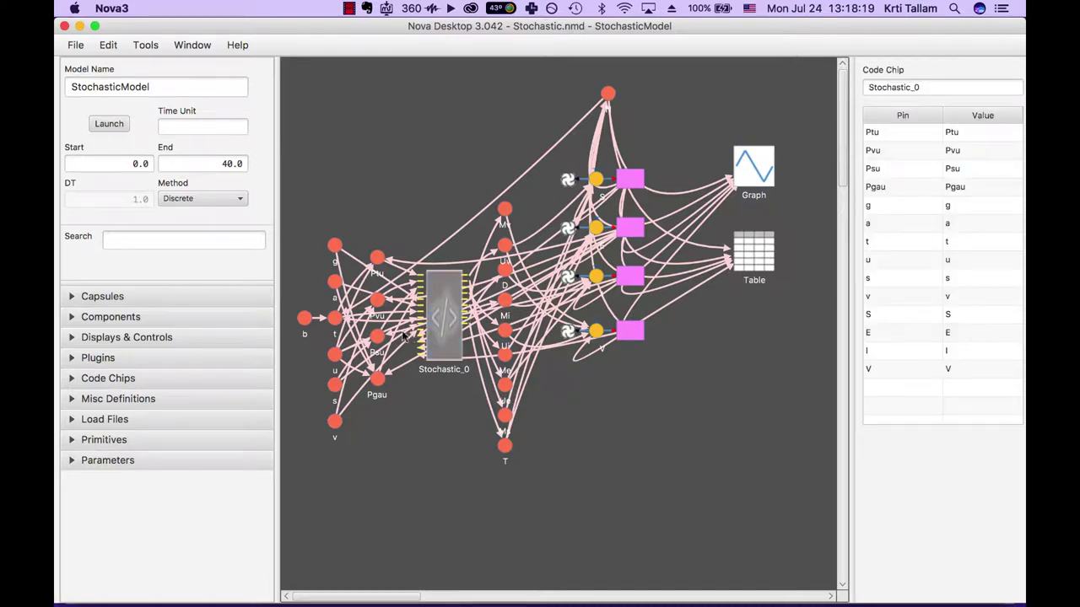
left_click(228, 379)
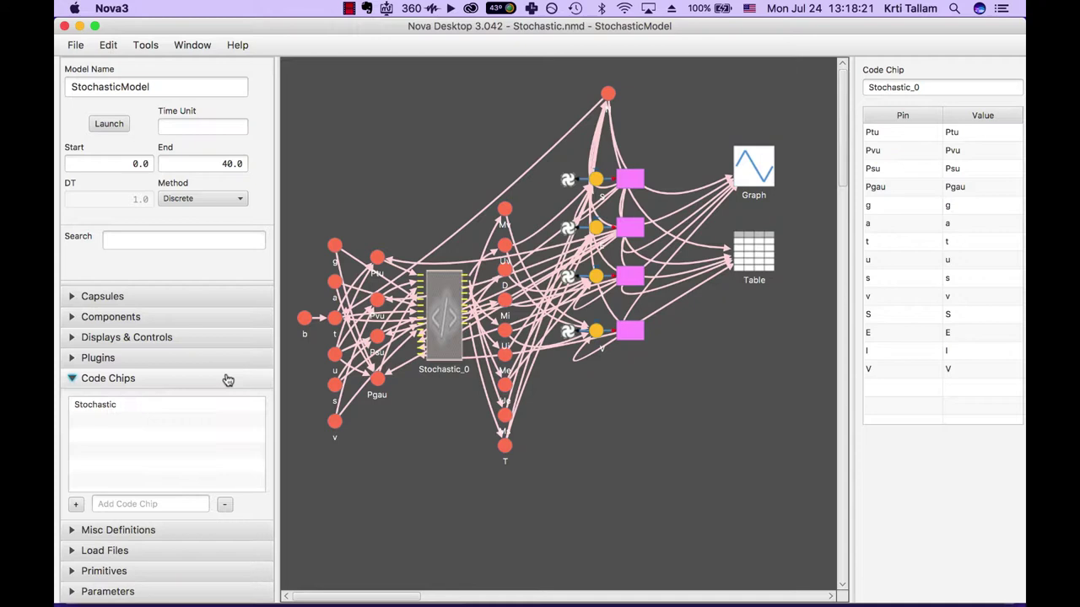
left_click(159, 403)
Step: Enter a 'Stochastic' chip name, clear it, and display Stochastic_0's Pin/Value table
left_click(135, 506)
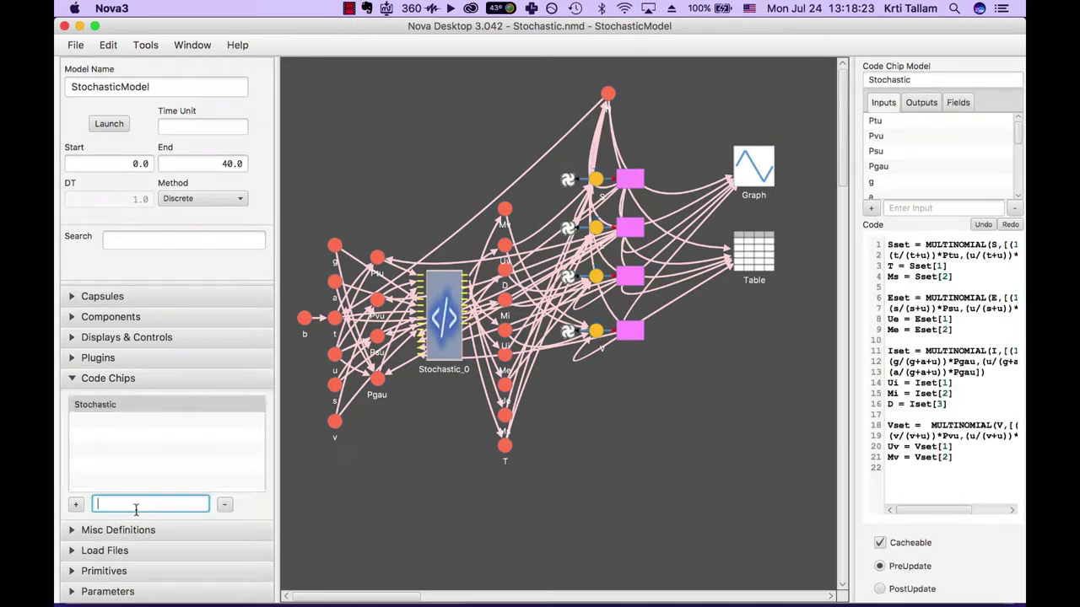
type("Stochastic")
double_click(151, 505)
key("BackSpace")
left_click_drag(135, 408, 181, 413)
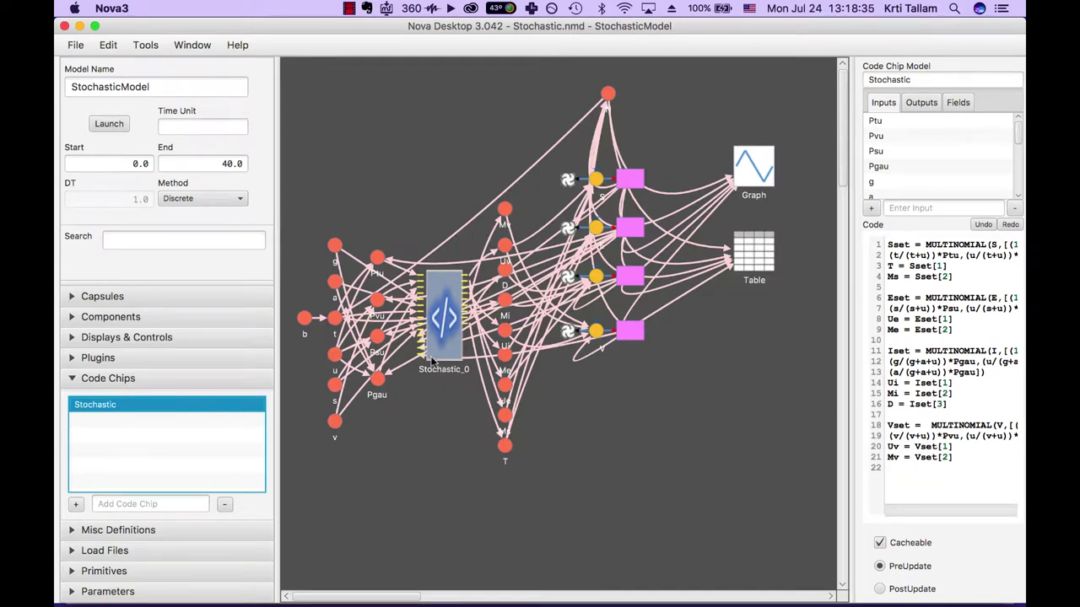
left_click(466, 371)
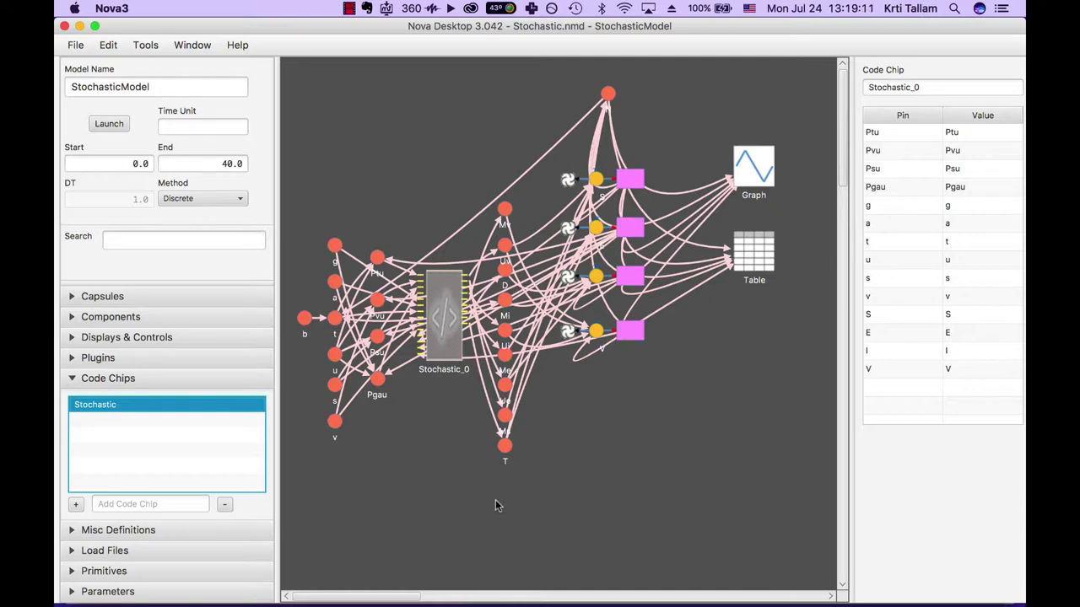
Step: Open the Stochastic_0 chip's model and highlight its MULTINOMIAL code lines
double_click(438, 307)
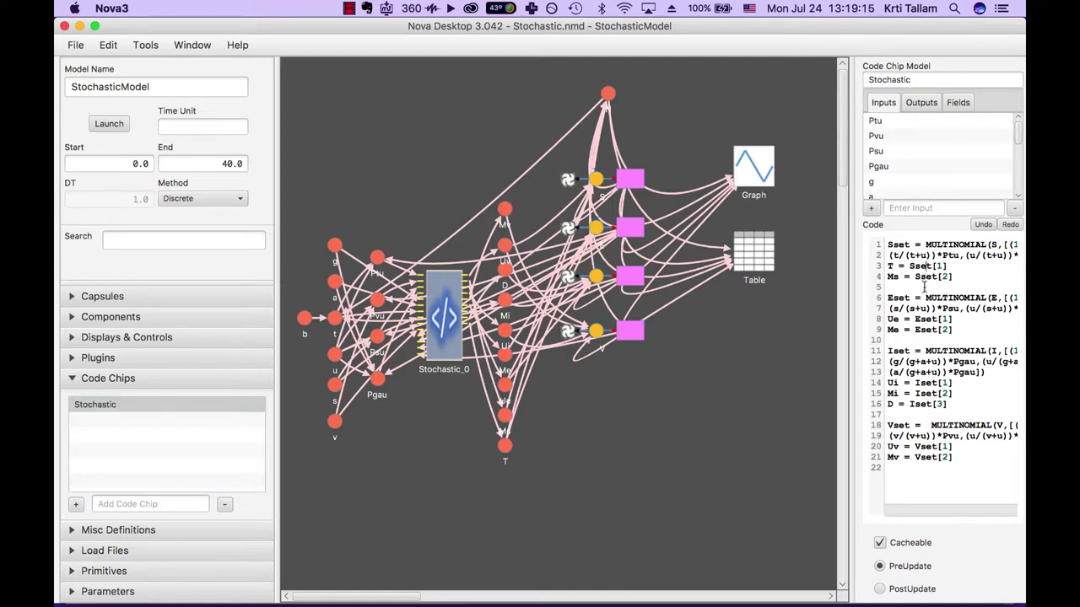
left_click_drag(925, 287, 974, 502)
left_click(962, 461)
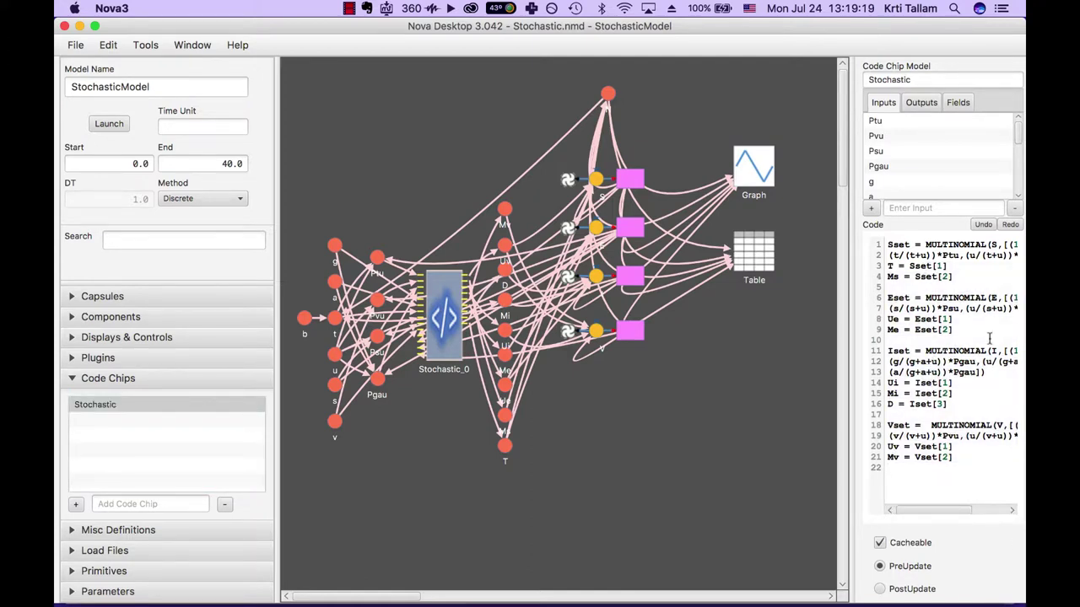
Step: Scroll the chip's Inputs list to review S, E, I and V, discarding a typed 'V'
scroll(892, 132, "down", 5)
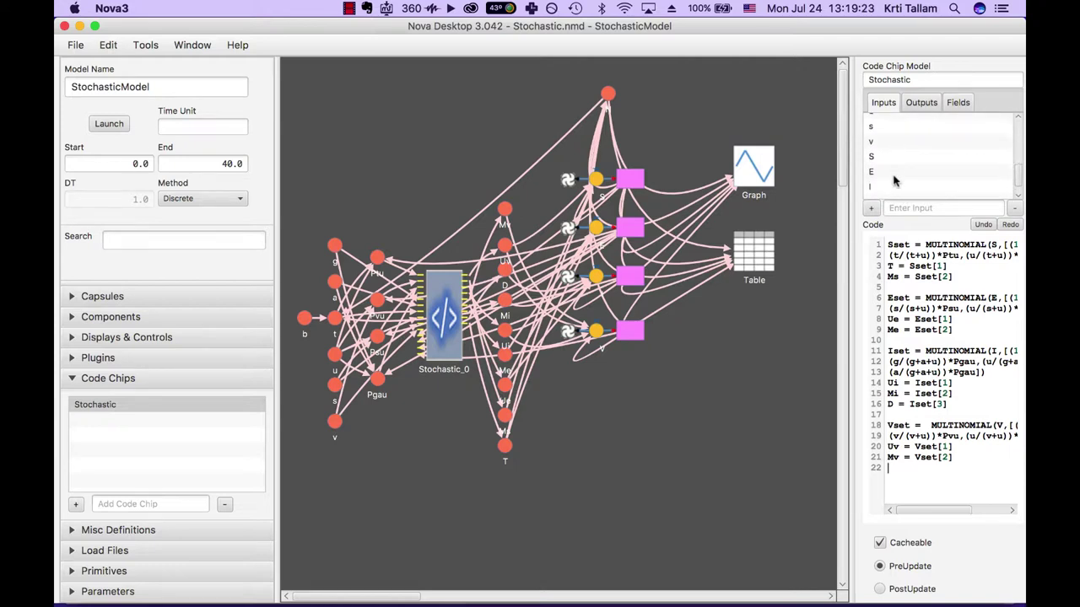
left_click(917, 212)
type("V")
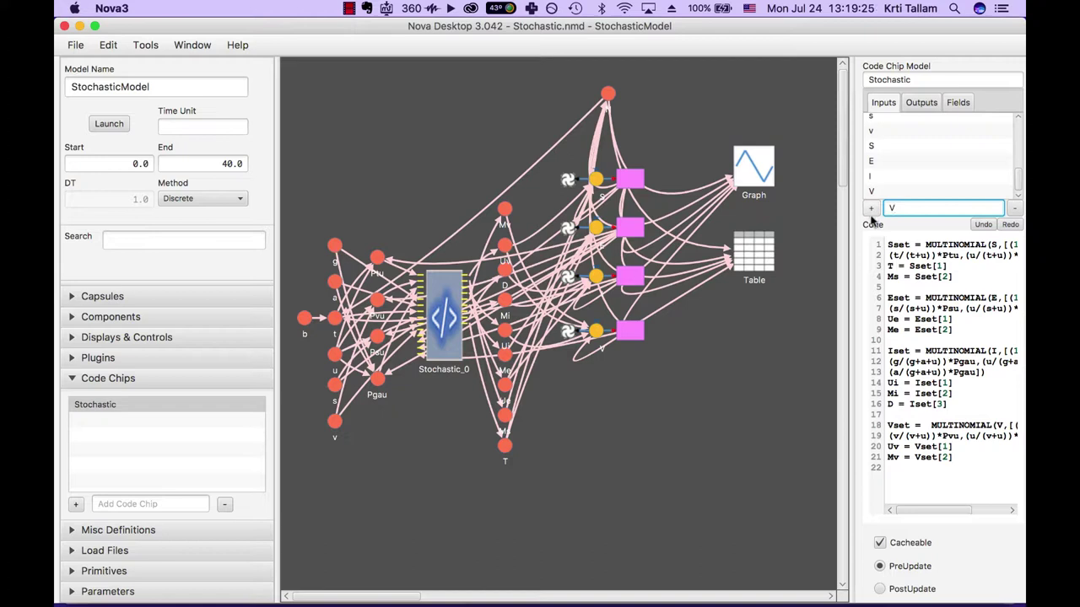
key("BackSpace")
Step: Review the chip's outputs Uv, Ms, Ue, Ui, Mv and Me, then close the chip editor
left_click(917, 105)
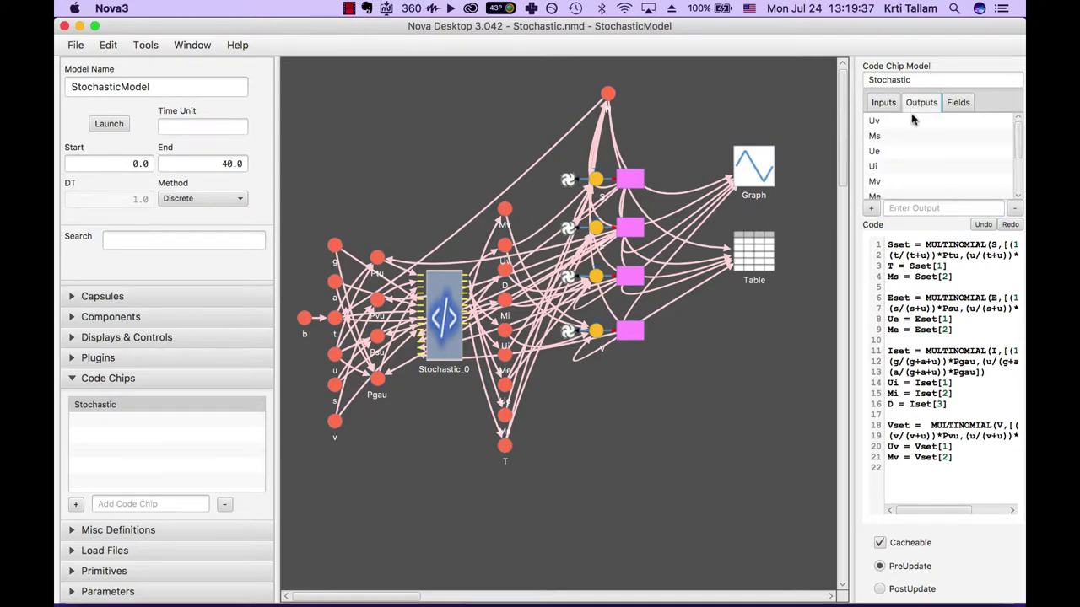
scroll(911, 135, "down", 2)
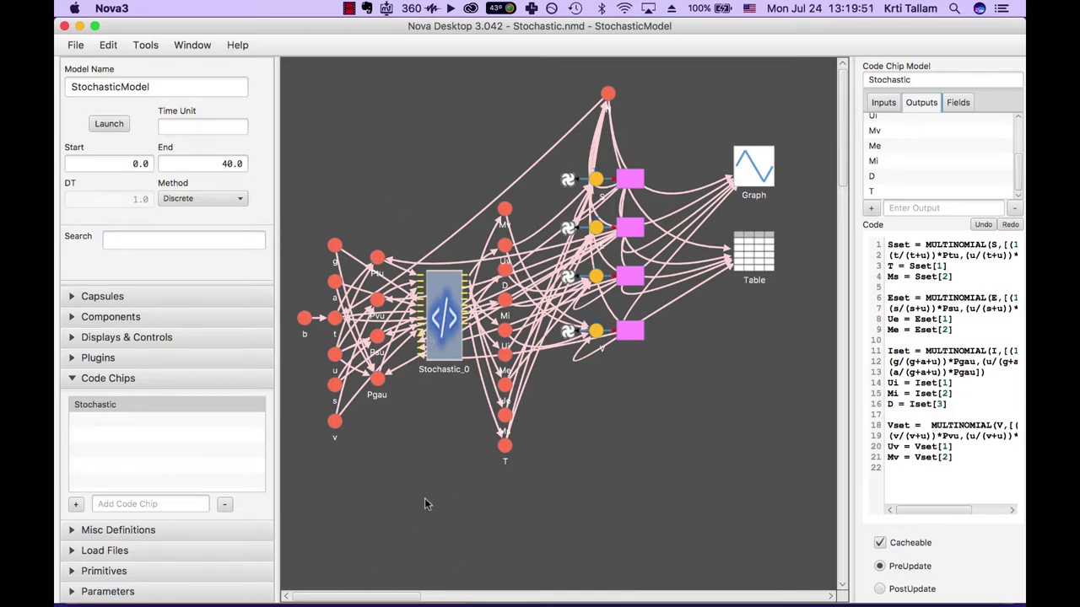
scroll(941, 174, "up", 3)
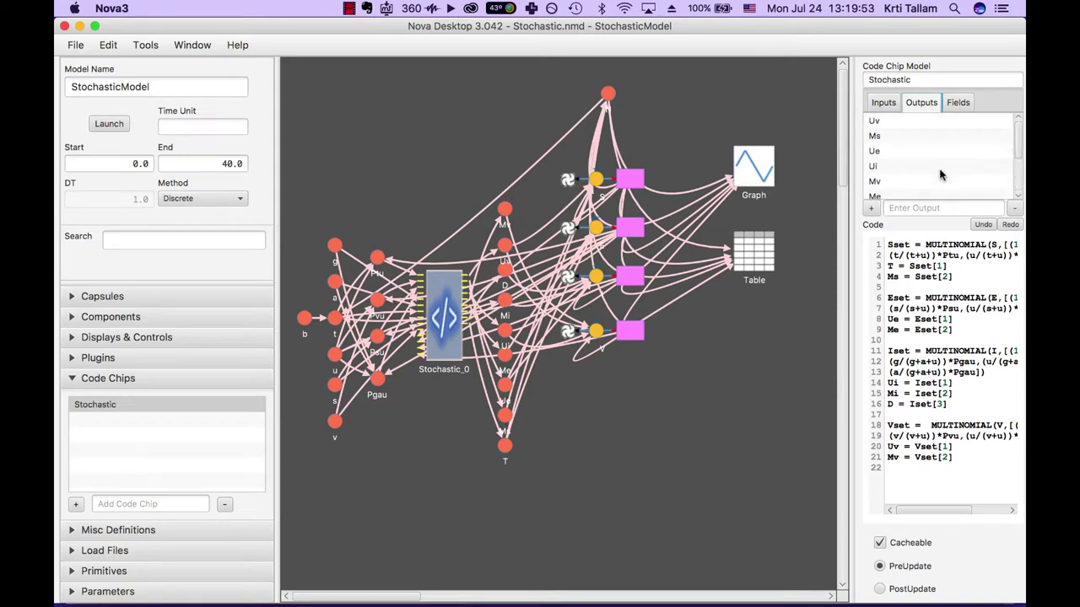
left_click(881, 153)
left_click(904, 208)
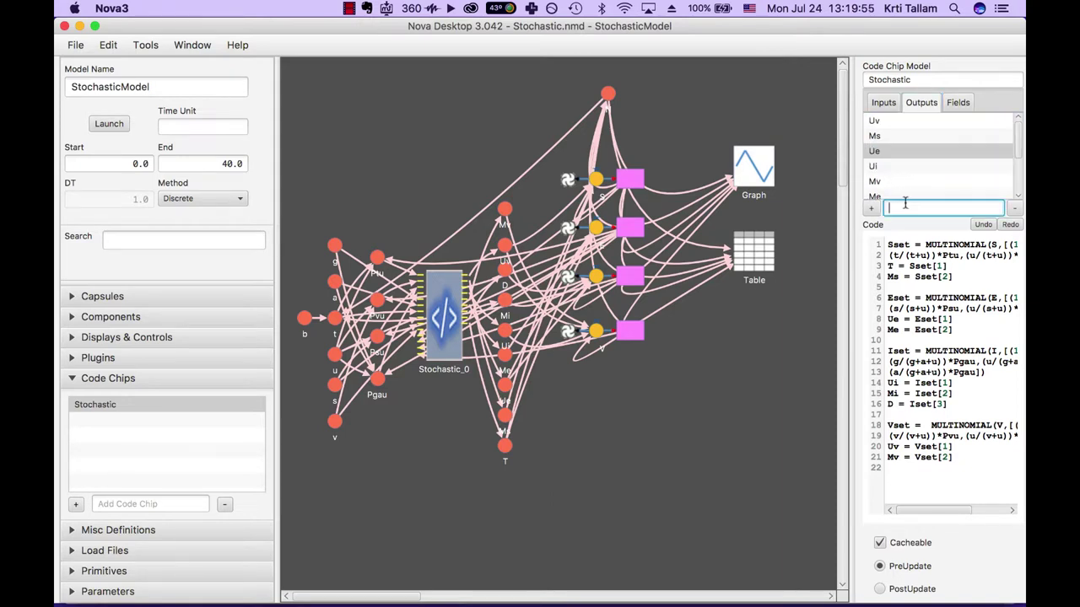
type("Ue")
key("Return")
left_click(799, 319)
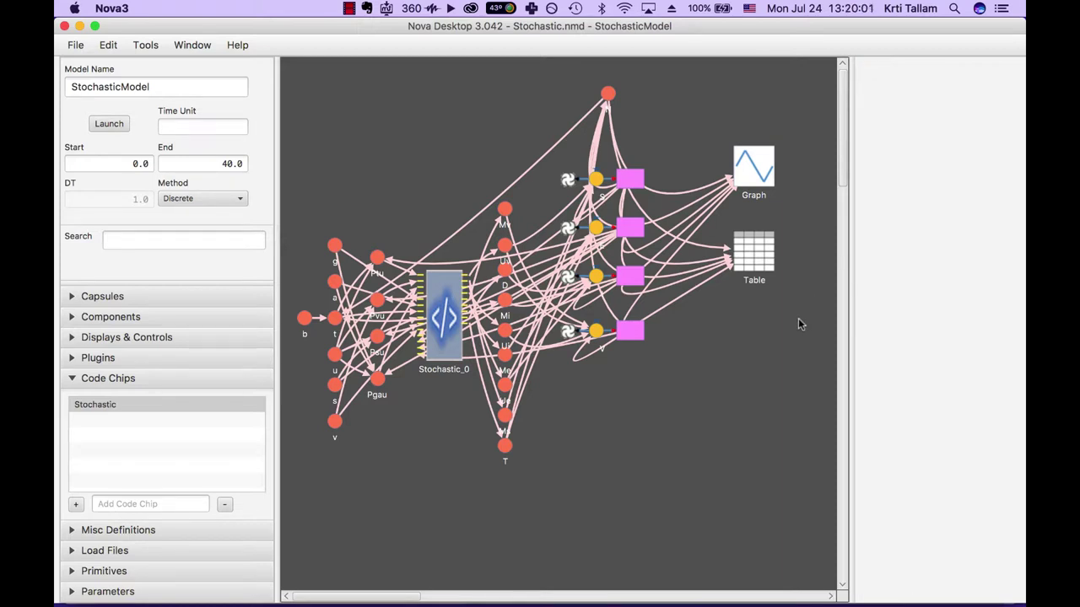
Step: Confirm N is S + E + I + V and run with the Discrete method to end time 40.0
left_click(607, 92)
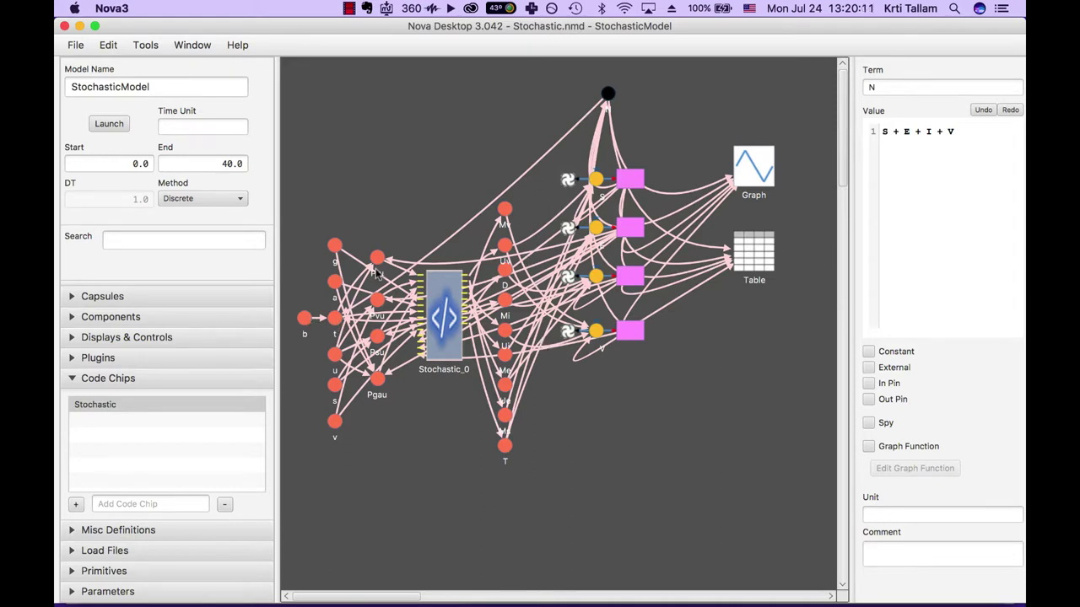
left_click(182, 198)
left_click(197, 262)
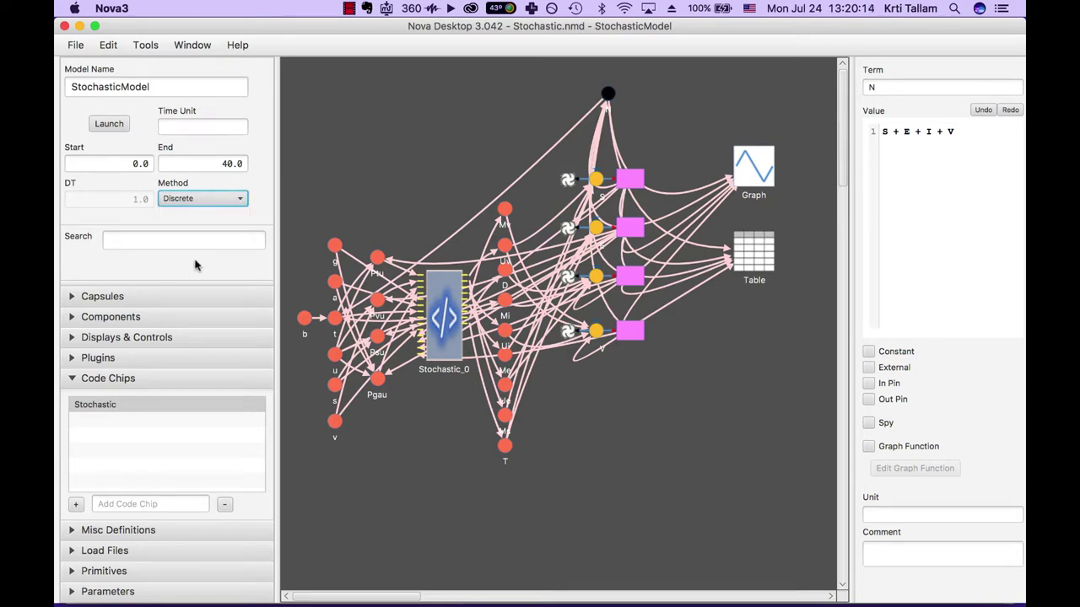
left_click(215, 162)
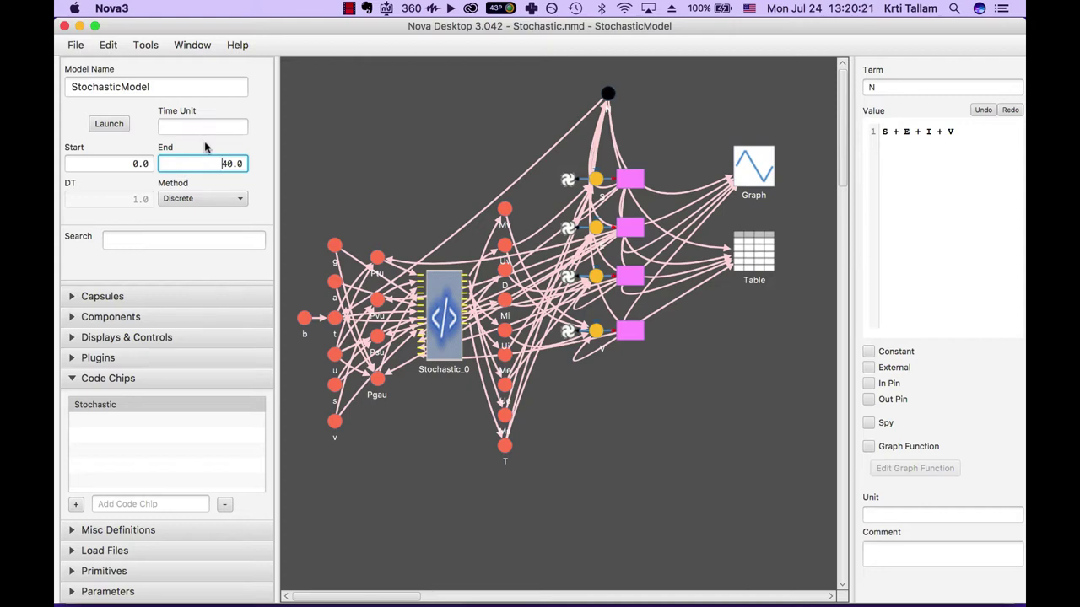
Step: Launch the simulation window, shift it left, and enlarge it to show the full graph
left_click(114, 124)
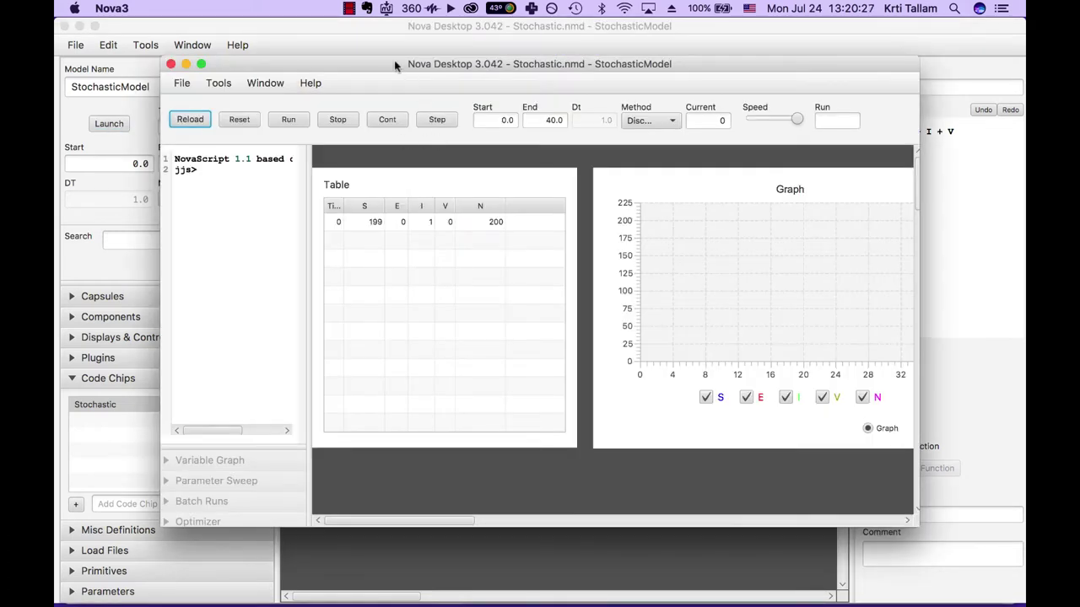
left_click_drag(394, 60, 288, 55)
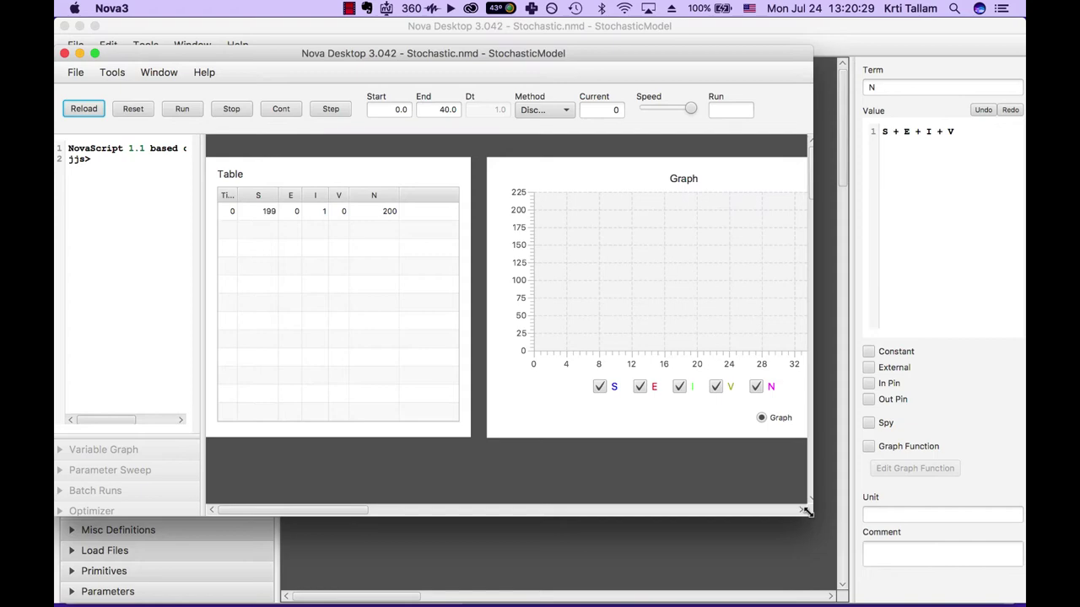
left_click_drag(814, 517, 1019, 536)
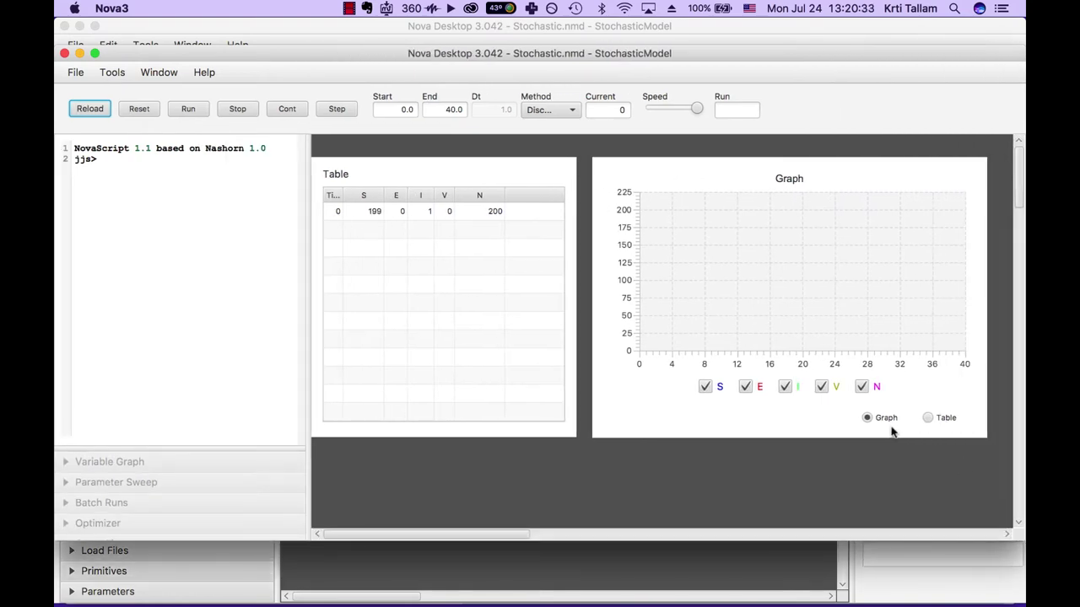
Step: Run the simulation from 0 to 40 and scroll through the S, E, I, V, N results table
left_click(191, 108)
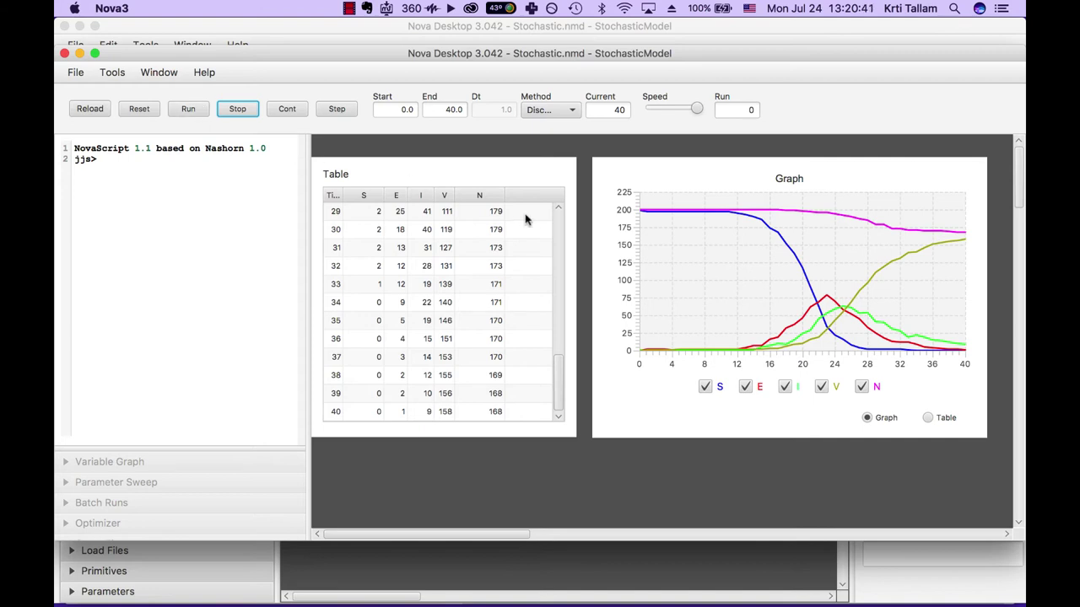
left_click(462, 264)
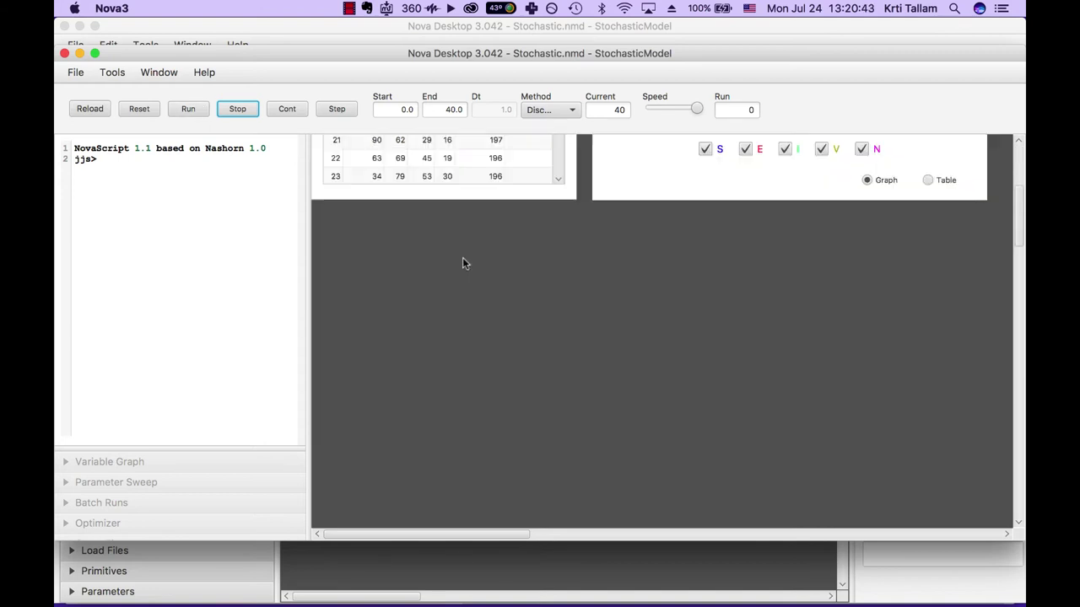
scroll(462, 270, "up", 2)
scroll(444, 284, "down", 4)
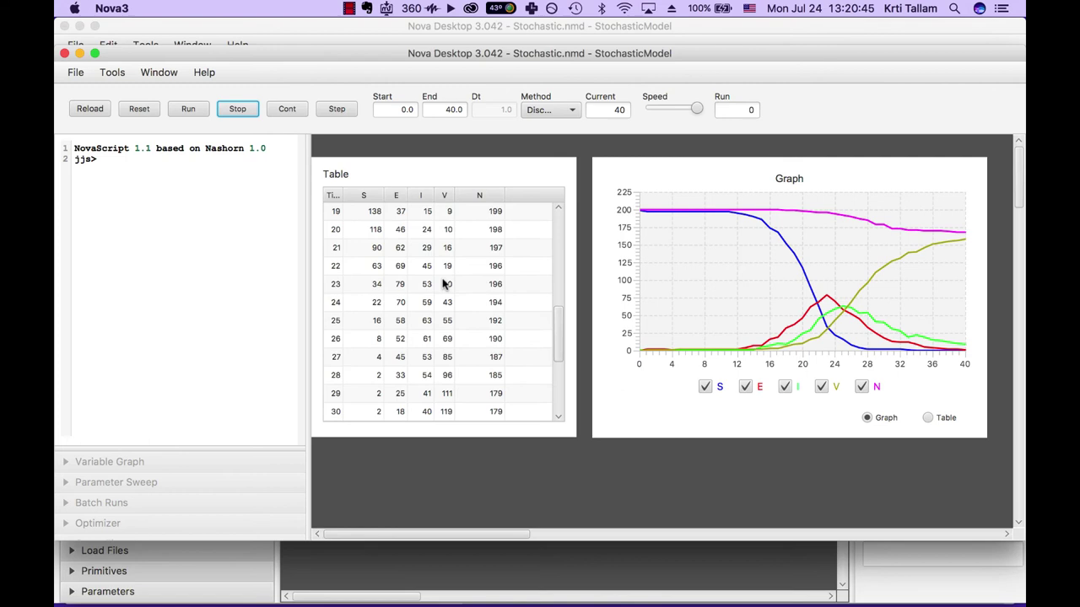
scroll(443, 284, "up", 7)
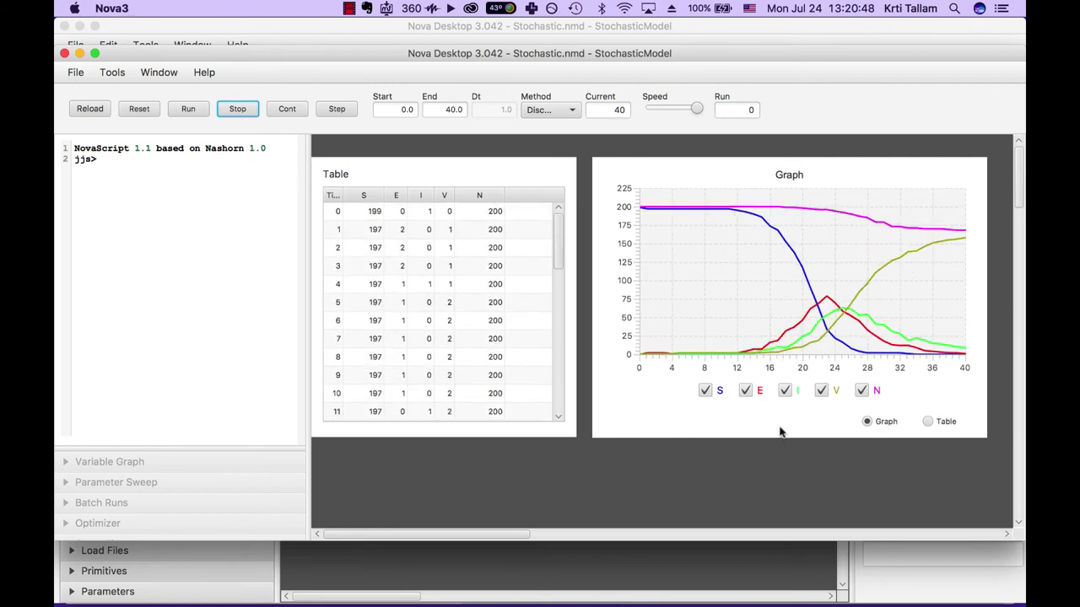